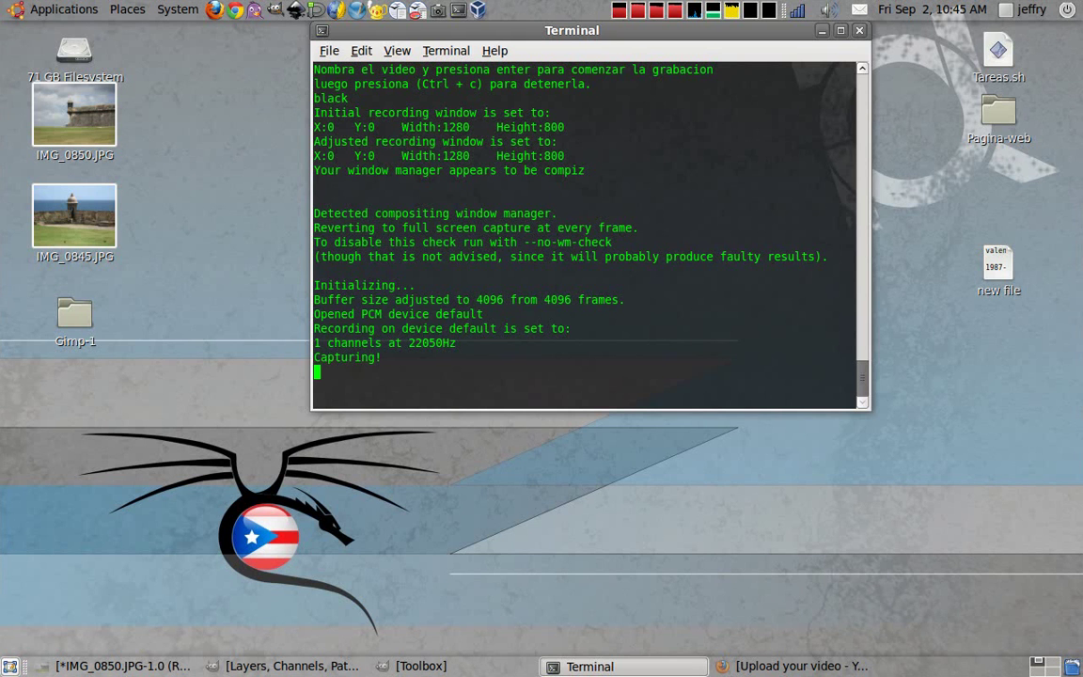
# Step: Minimise the Terminal window running the screen capture
pyautogui.click(821, 32)
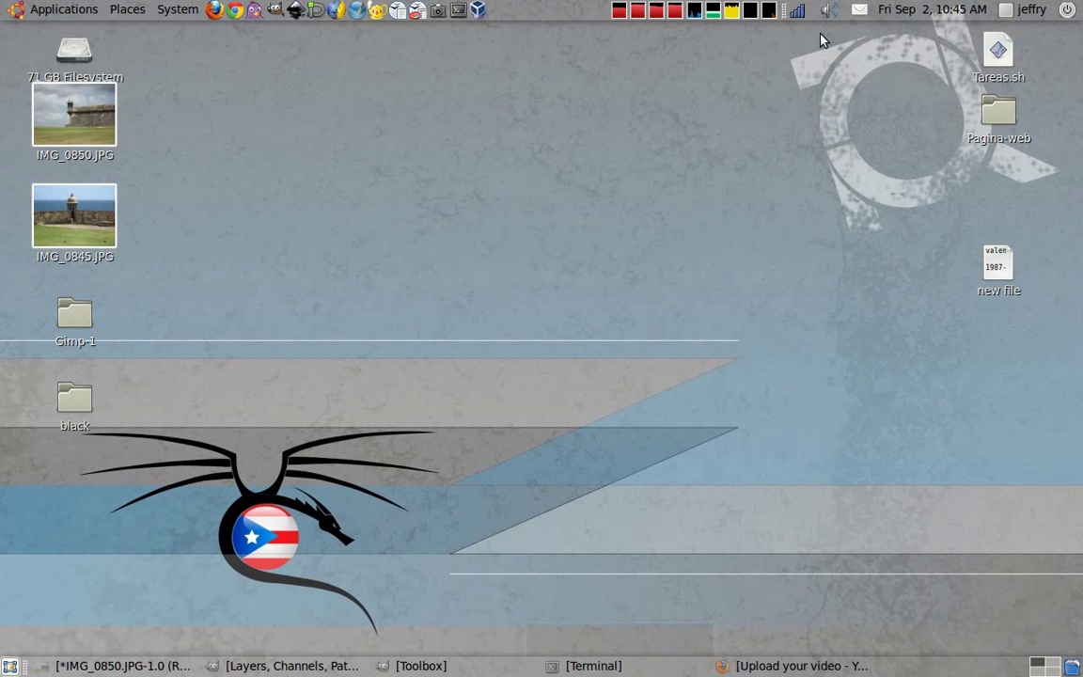
# Step: Restore and position the IMG_0850.JPG window, then duplicate its Background layer as Background copy
pyautogui.click(127, 667)
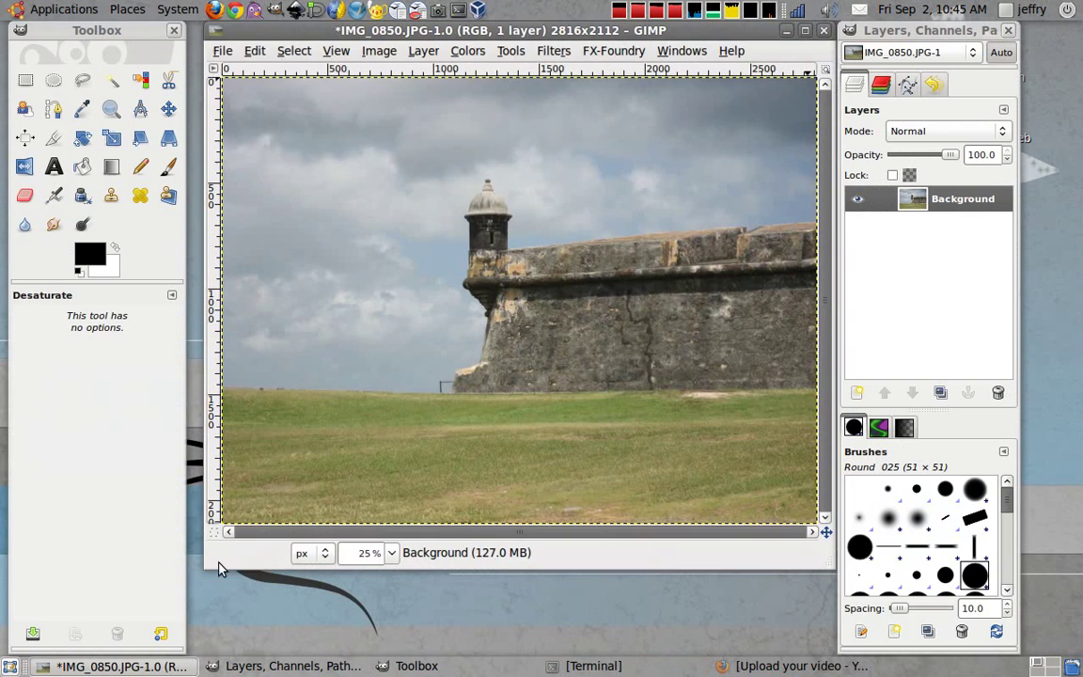
pyautogui.moveTo(488, 31); pyautogui.dragTo(475, 31)
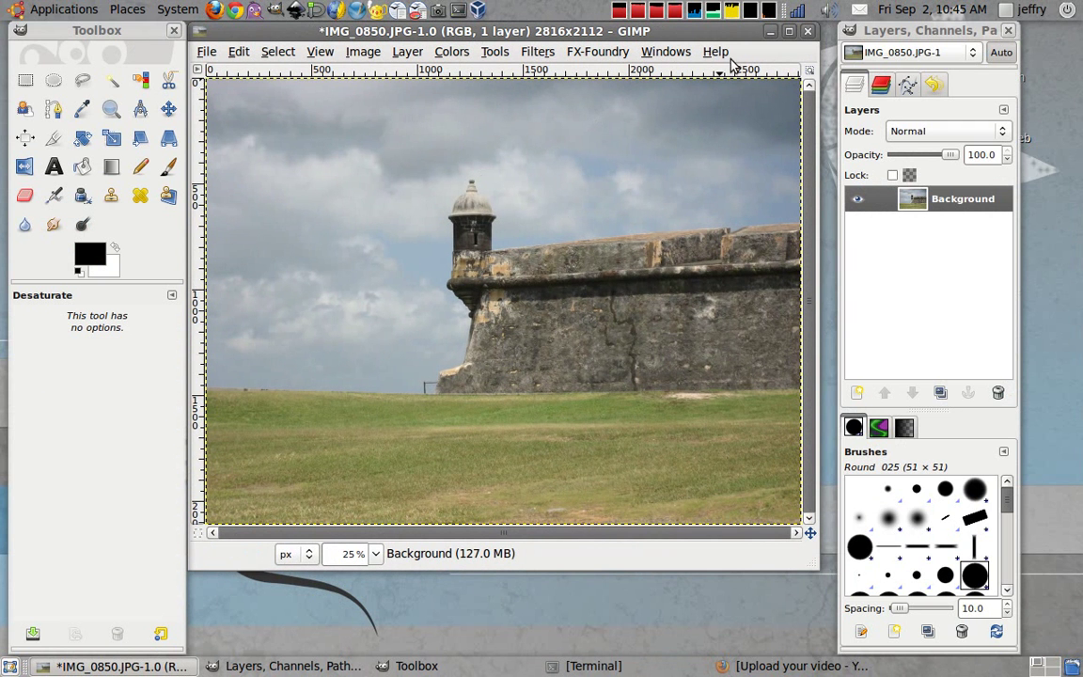
pyautogui.moveTo(682, 31); pyautogui.dragTo(680, 45)
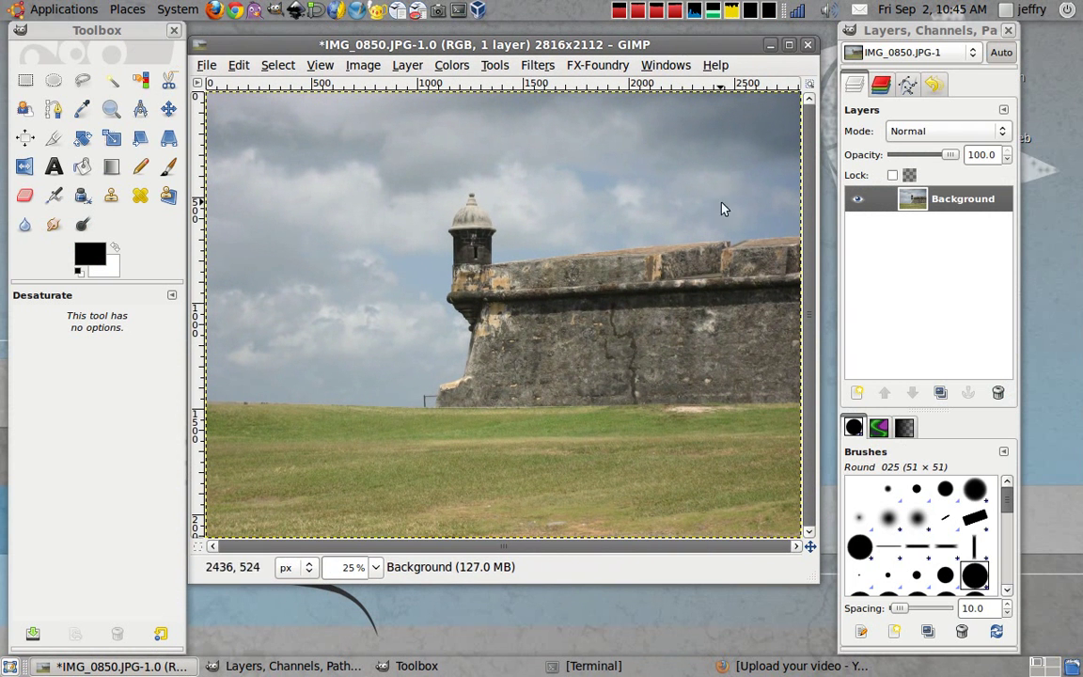
pyautogui.moveTo(549, 44); pyautogui.dragTo(548, 36)
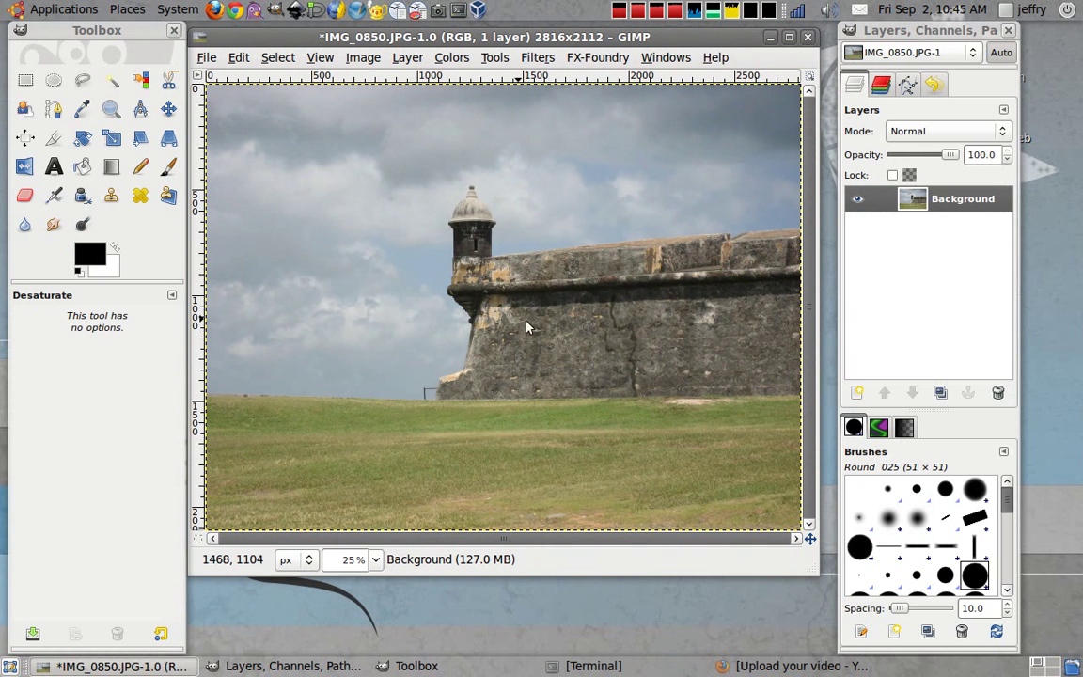
pyautogui.click(938, 395)
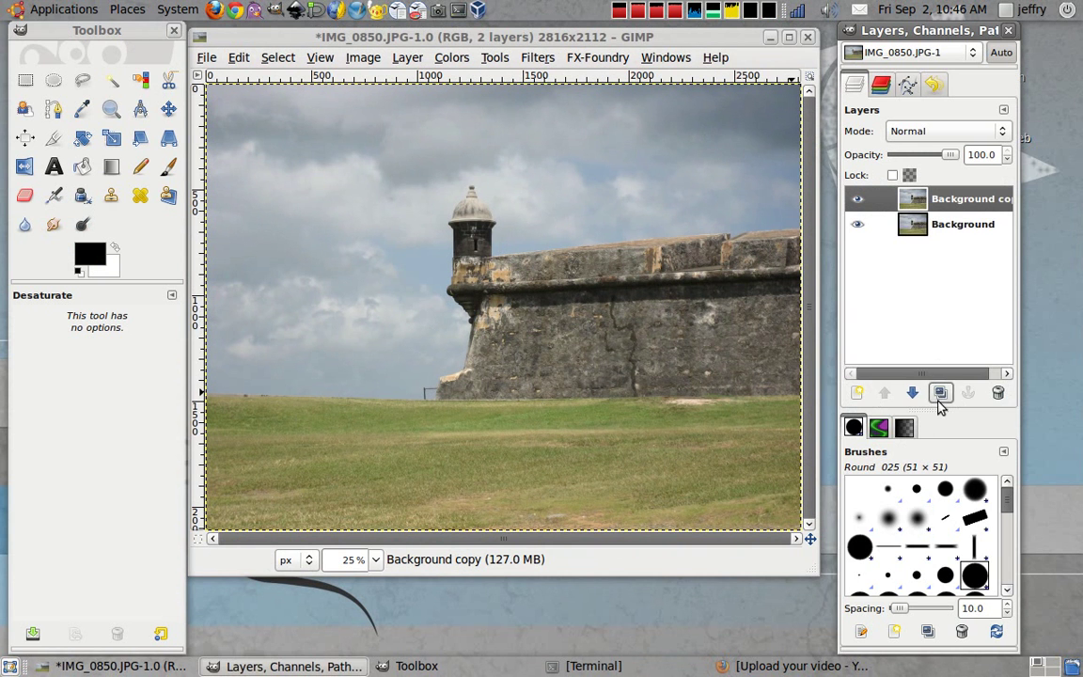
pyautogui.moveTo(955, 202)
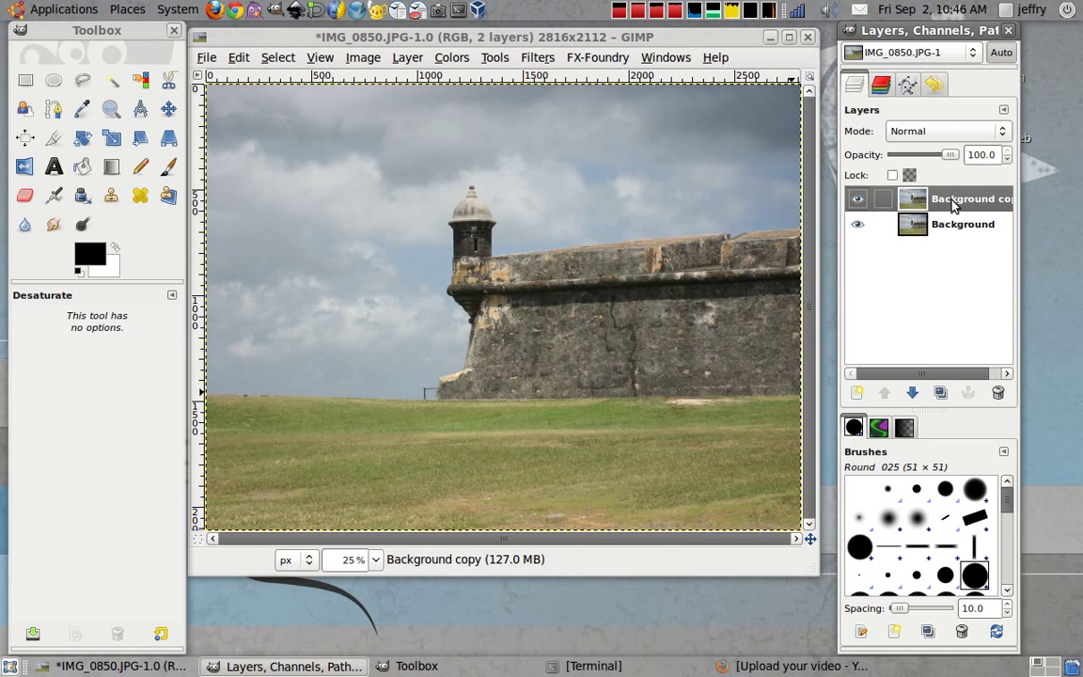
# Step: Desaturate Background copy using Lightness mode, after previewing Luminosity and Average
pyautogui.click(453, 59)
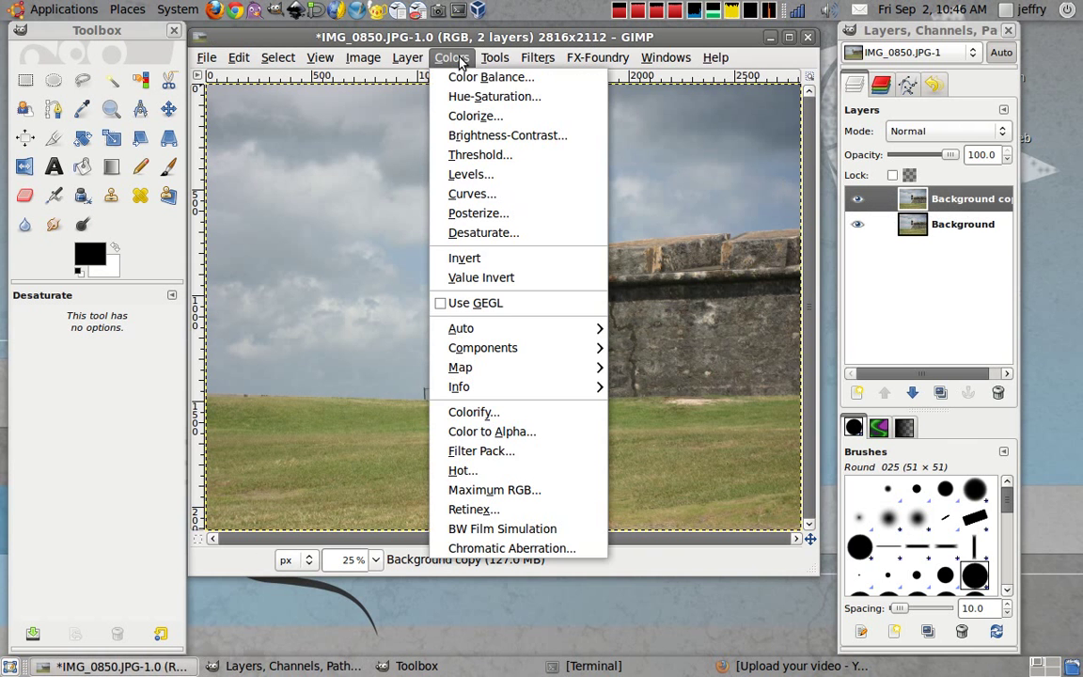
pyautogui.click(531, 233)
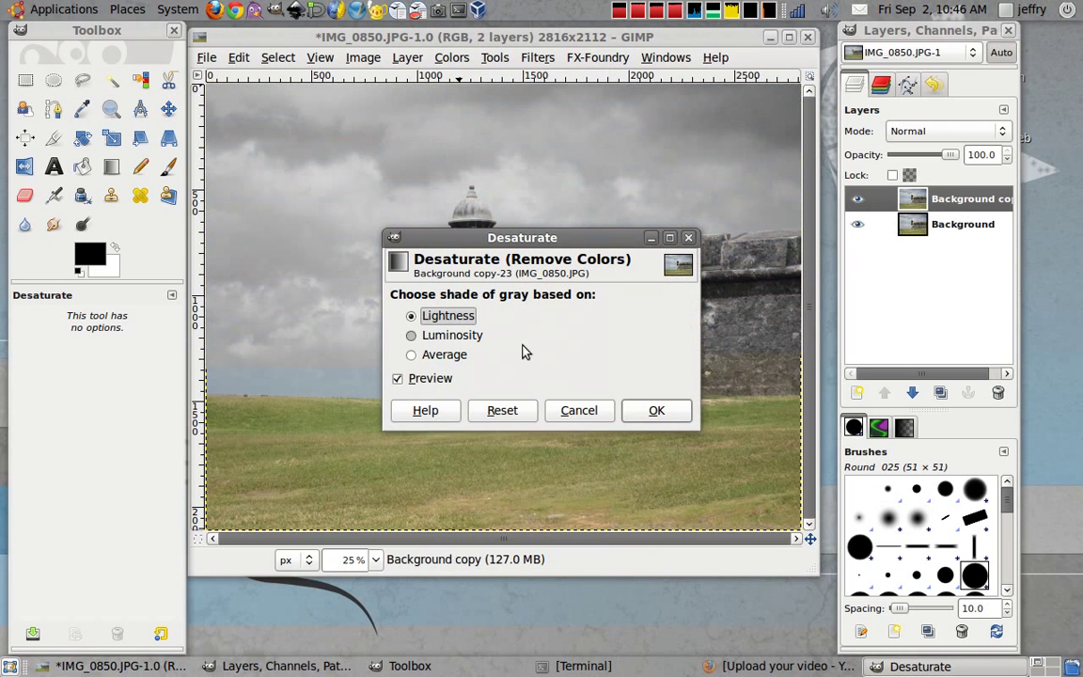
pyautogui.click(462, 338)
pyautogui.click(461, 362)
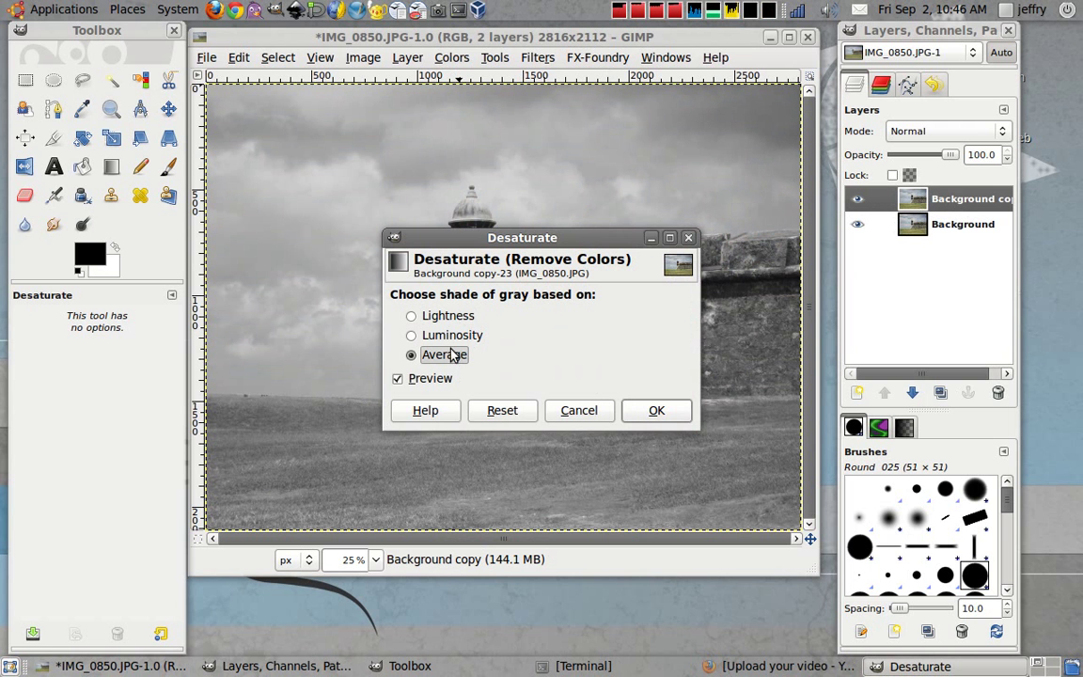
pyautogui.moveTo(497, 242); pyautogui.dragTo(792, 284)
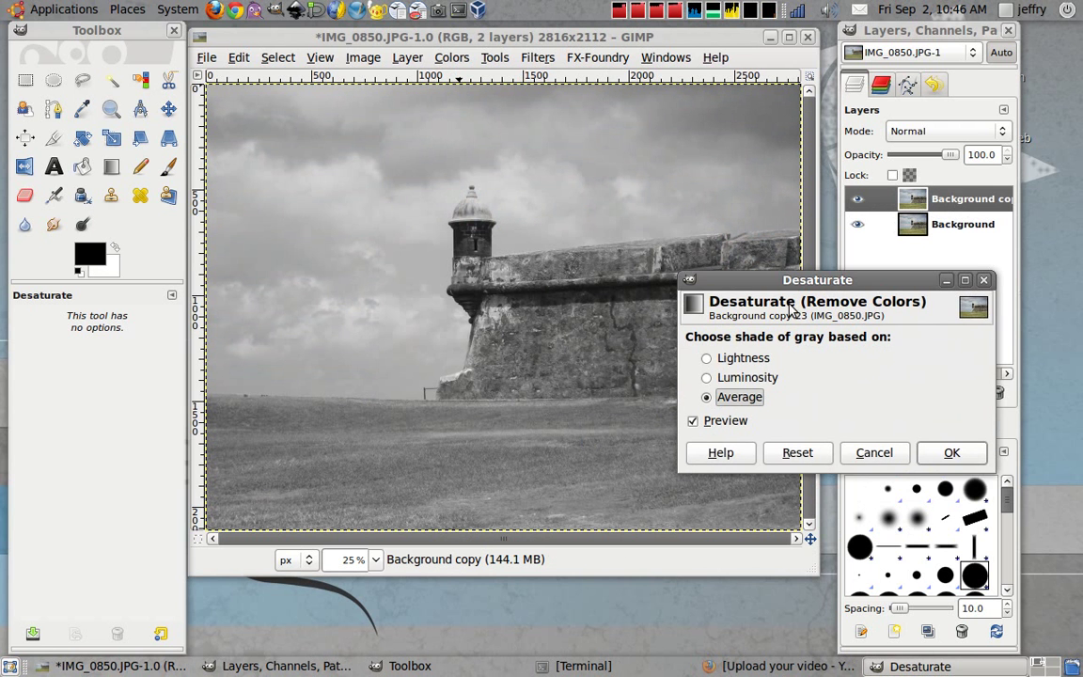
pyautogui.click(727, 383)
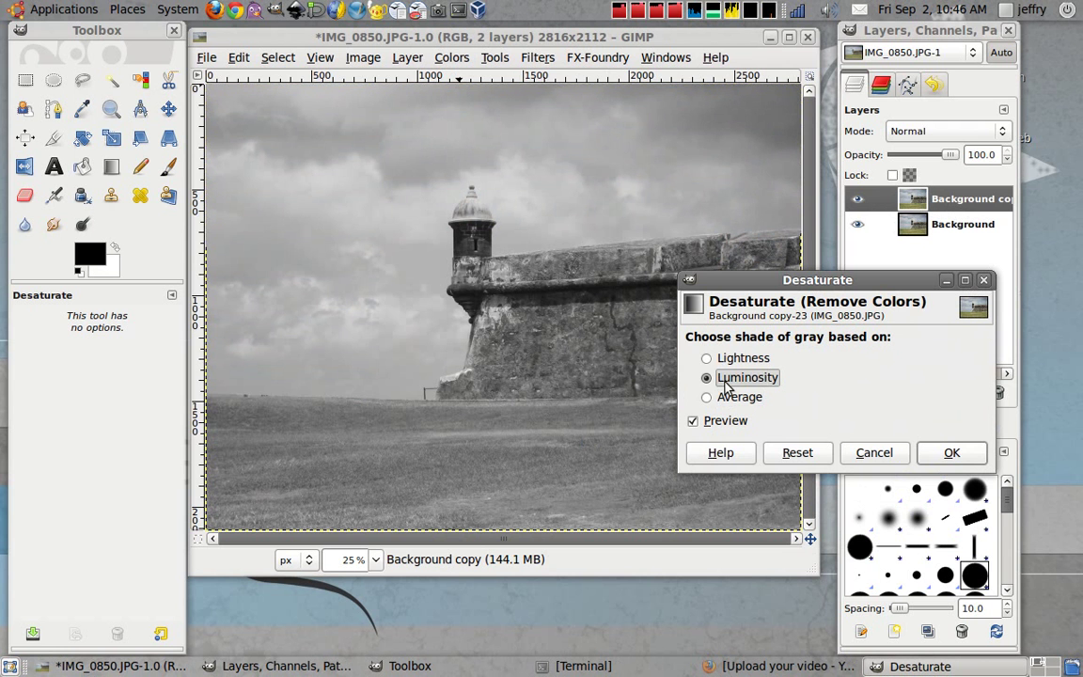
pyautogui.click(730, 365)
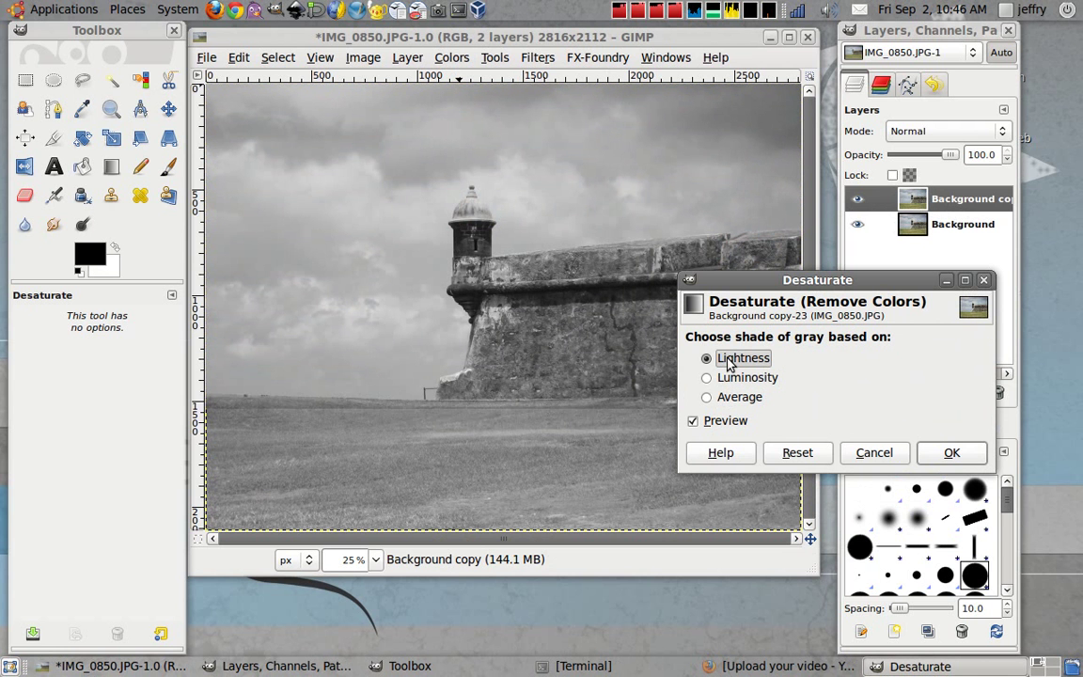
pyautogui.click(949, 452)
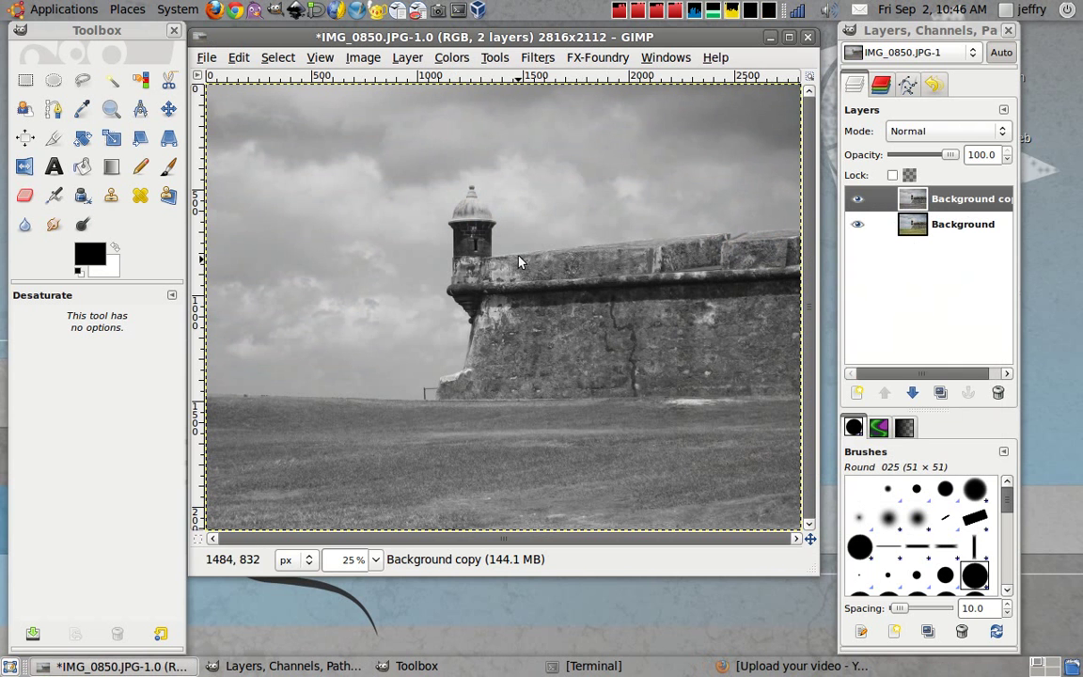
# Step: Duplicate the original colour Background layer again to create Background copy#1
pyautogui.click(947, 231)
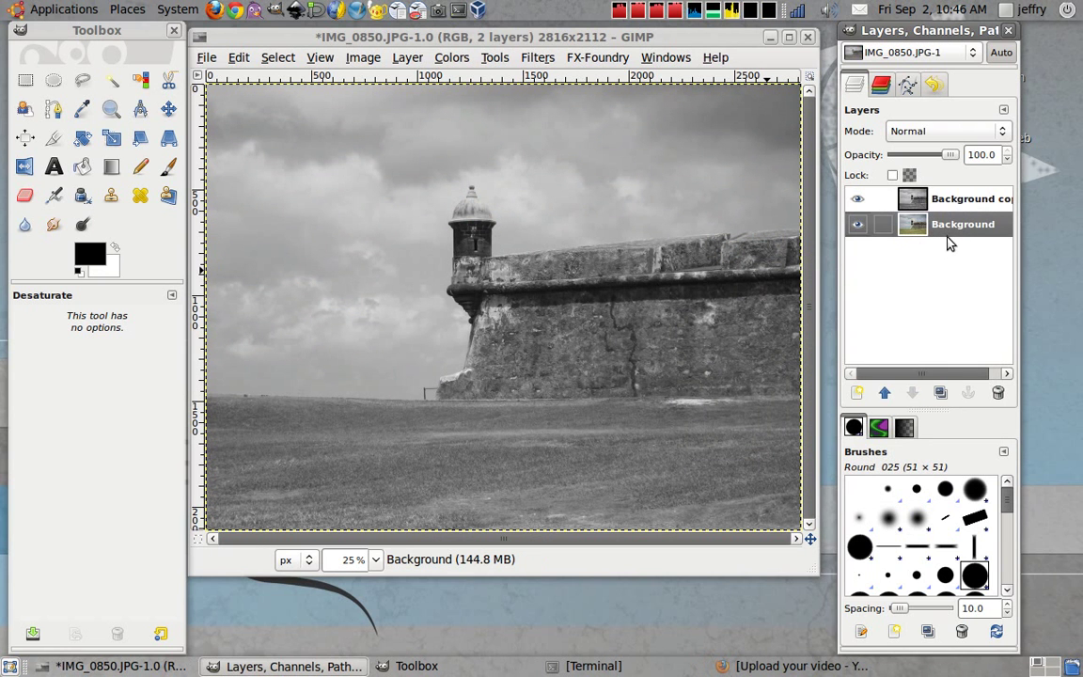
pyautogui.hotkey('shift', 'ctrl', 'd')
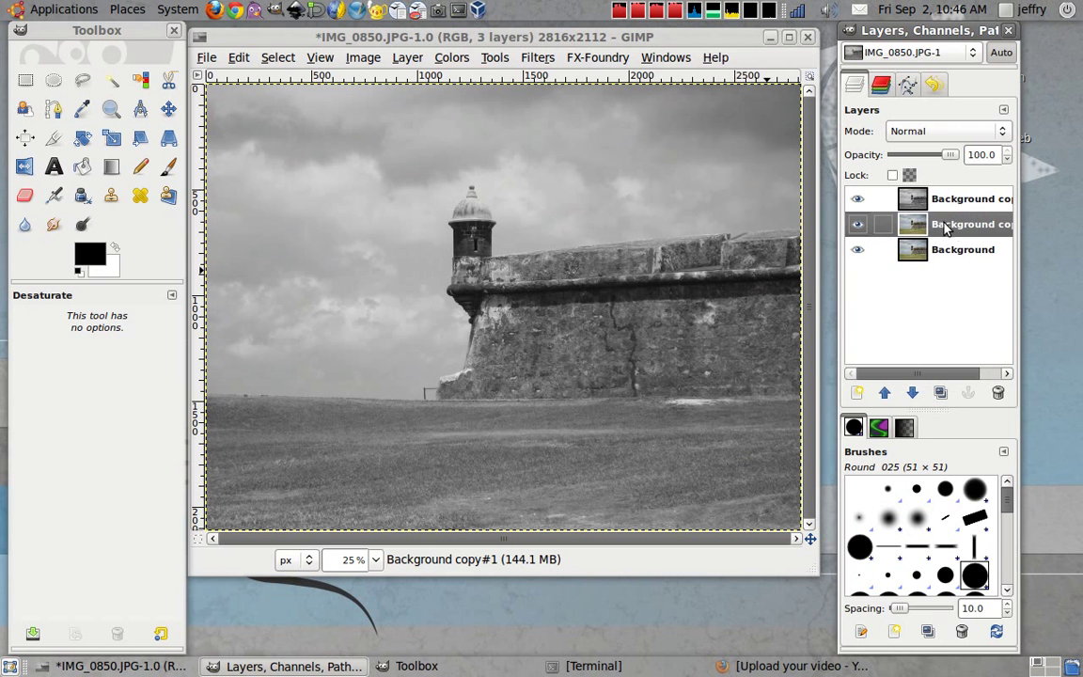
pyautogui.click(453, 58)
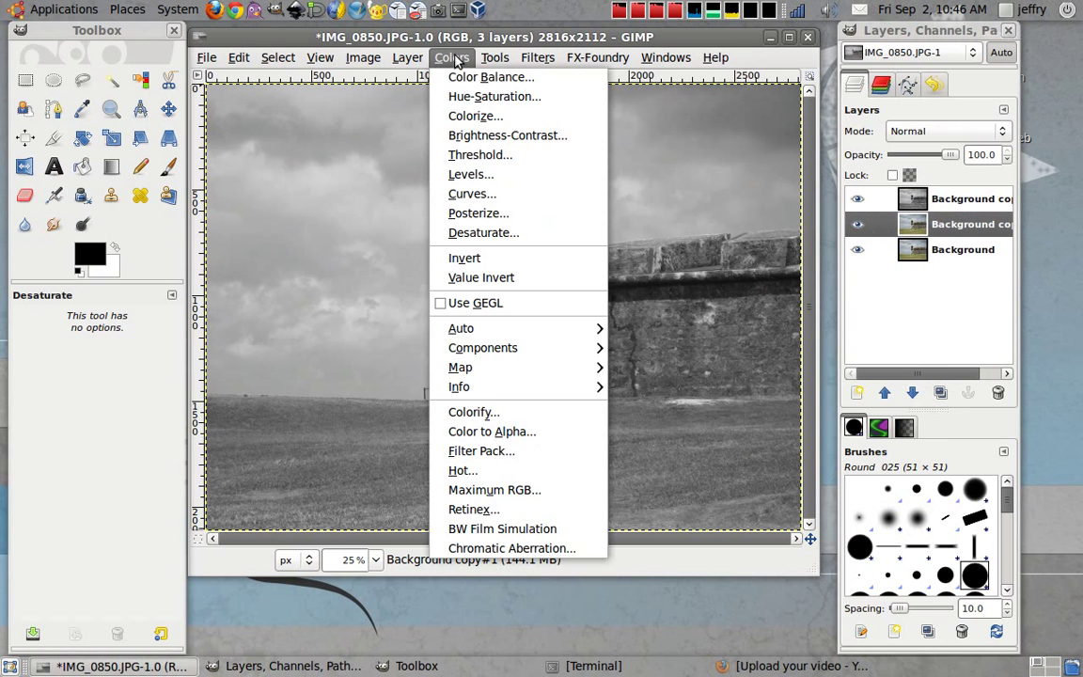
pyautogui.moveTo(482, 348)
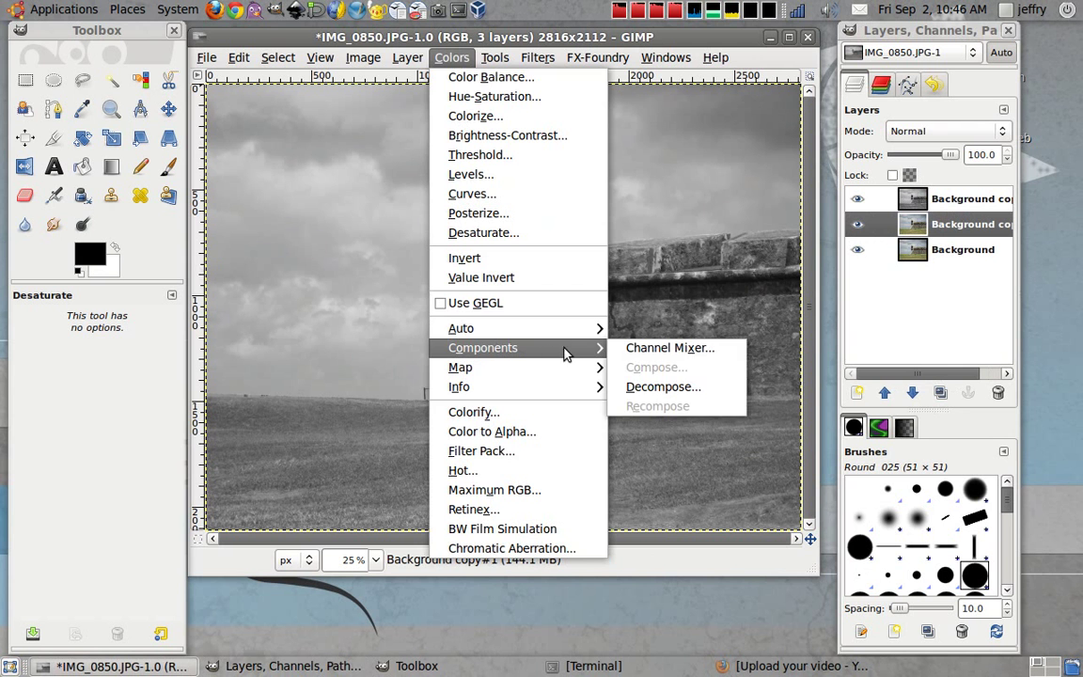
# Step: Open the Channel Mixer on Background copy#1 and reset it to Red 100, Green 0, Blue 0
pyautogui.click(658, 349)
pyautogui.moveTo(527, 87); pyautogui.dragTo(461, 67)
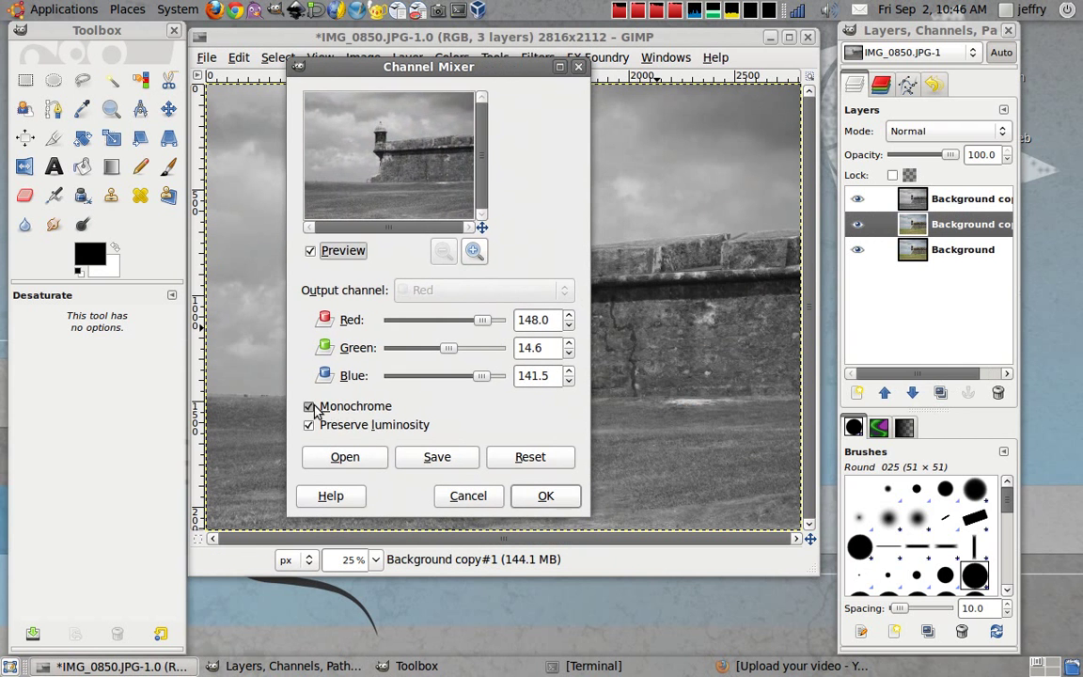
pyautogui.click(325, 410)
pyautogui.click(361, 410)
pyautogui.click(381, 426)
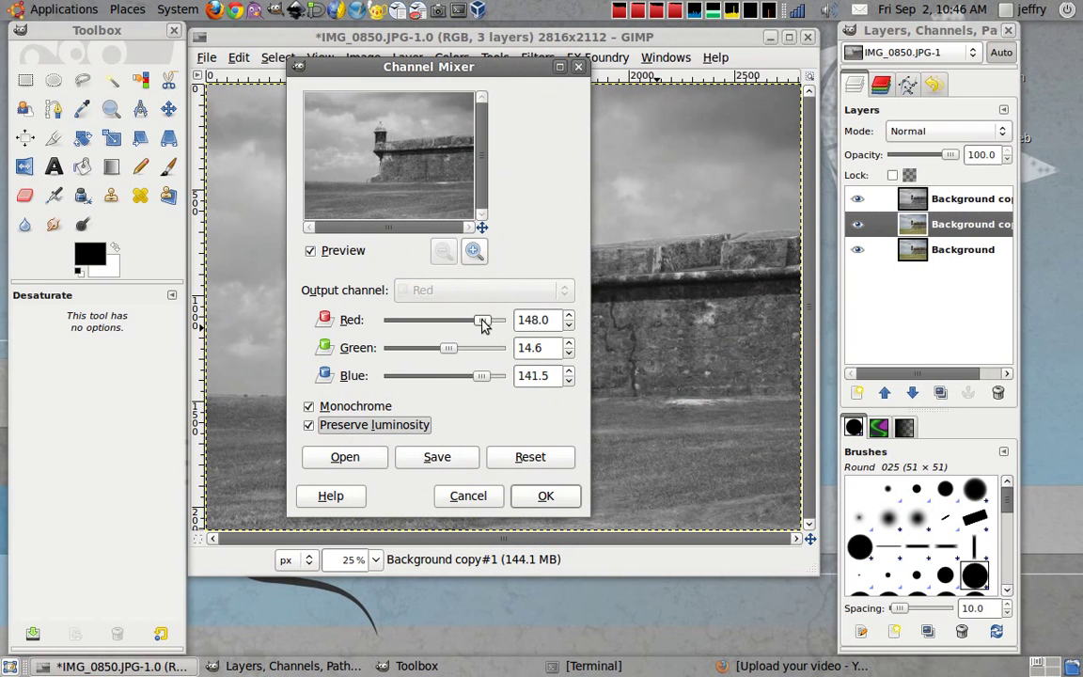
pyautogui.moveTo(482, 321)
pyautogui.mouseDown()
pyautogui.moveTo(430, 321)
pyautogui.moveTo(461, 321)
pyautogui.mouseUp()
pyautogui.click(459, 346)
pyautogui.click(518, 457)
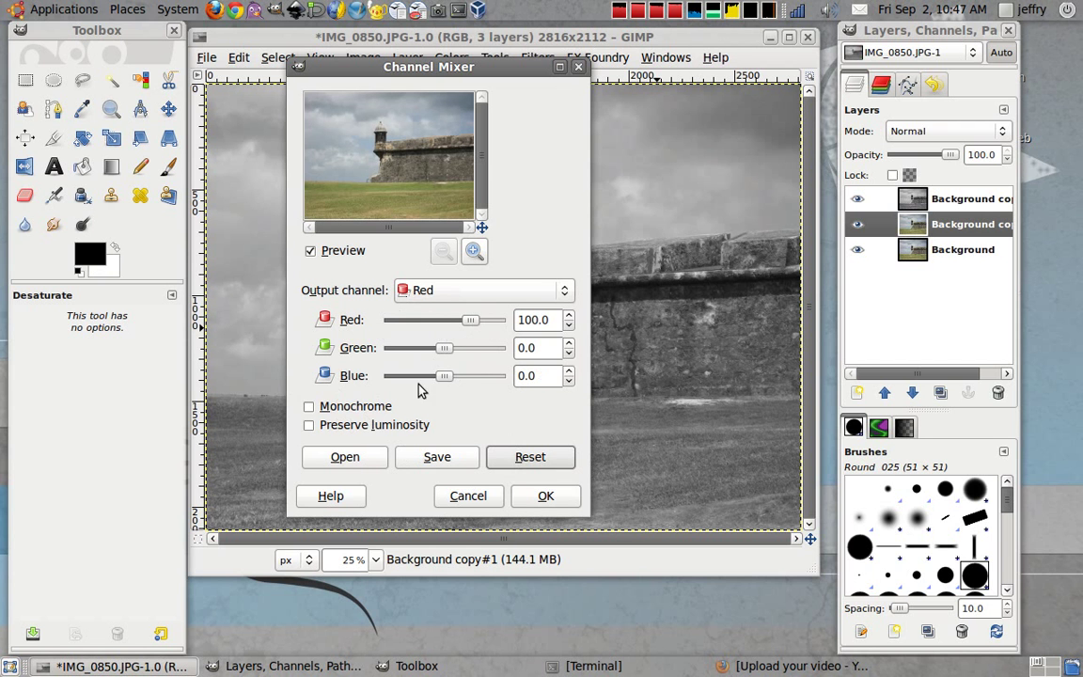
# Step: Mix Background copy#1 to monochrome with Red 141.5, Green -69.9 and Blue -8.1
pyautogui.click(383, 405)
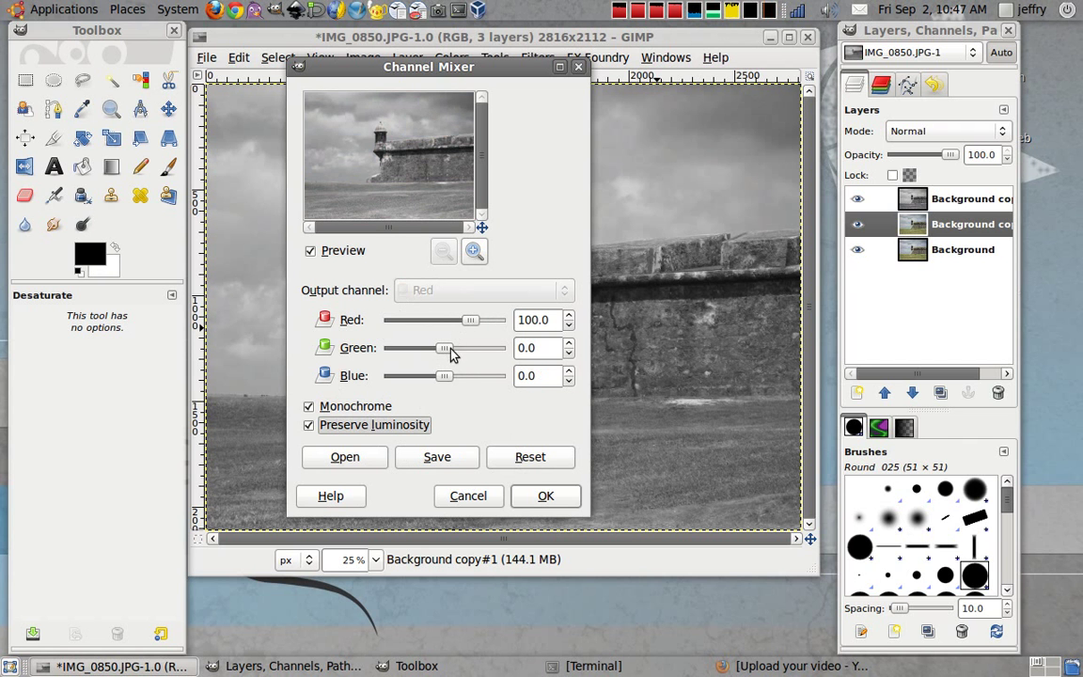
pyautogui.moveTo(444, 377)
pyautogui.mouseDown()
pyautogui.moveTo(460, 381)
pyautogui.moveTo(464, 351)
pyautogui.moveTo(422, 349)
pyautogui.moveTo(482, 323)
pyautogui.mouseUp()
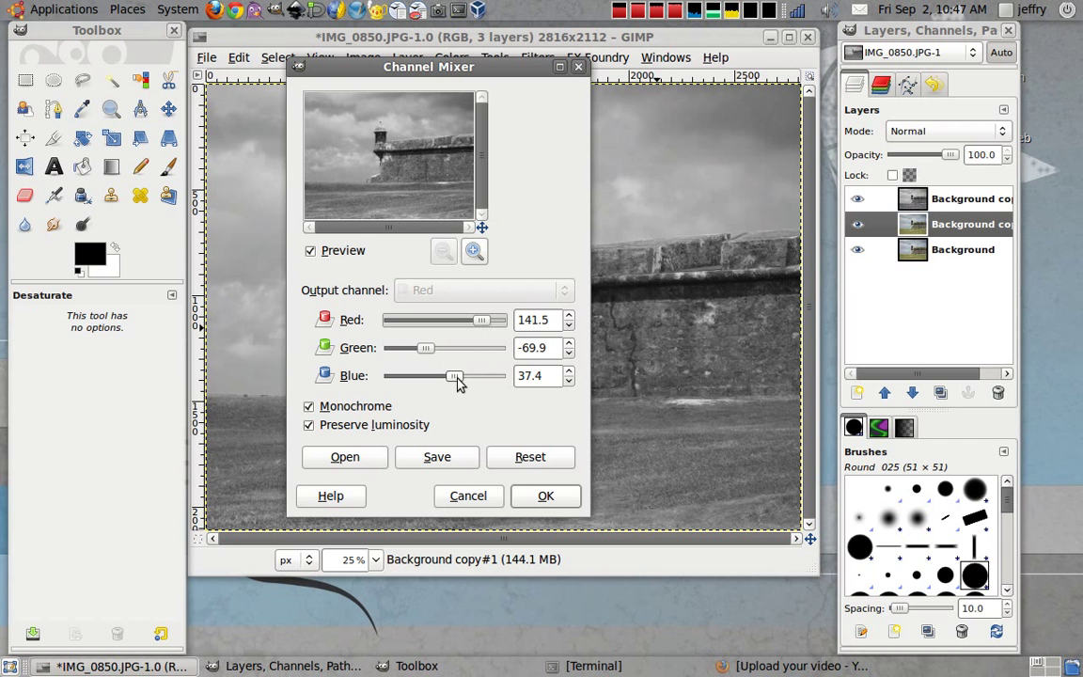
pyautogui.moveTo(456, 378); pyautogui.dragTo(444, 380)
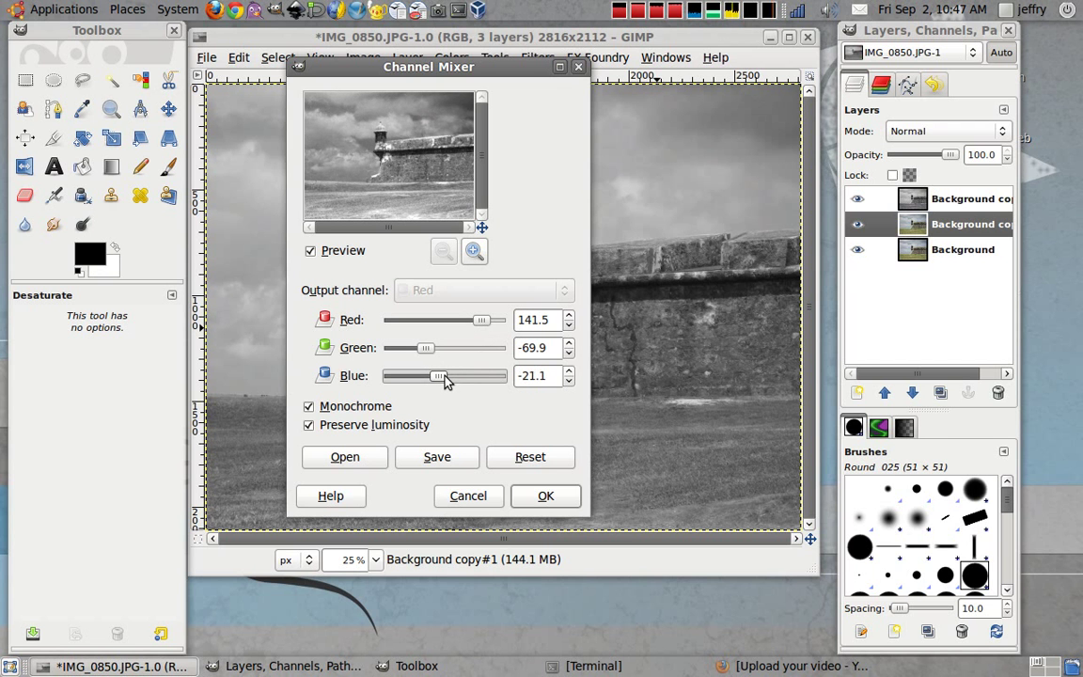
pyautogui.moveTo(446, 377); pyautogui.dragTo(451, 379)
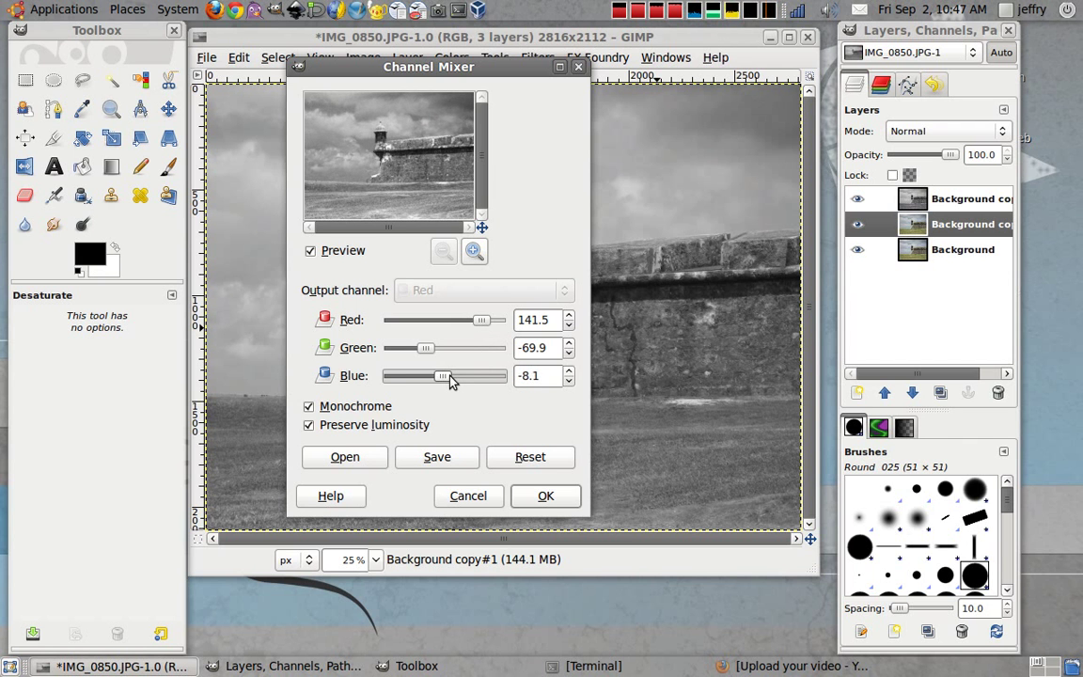
pyautogui.click(542, 496)
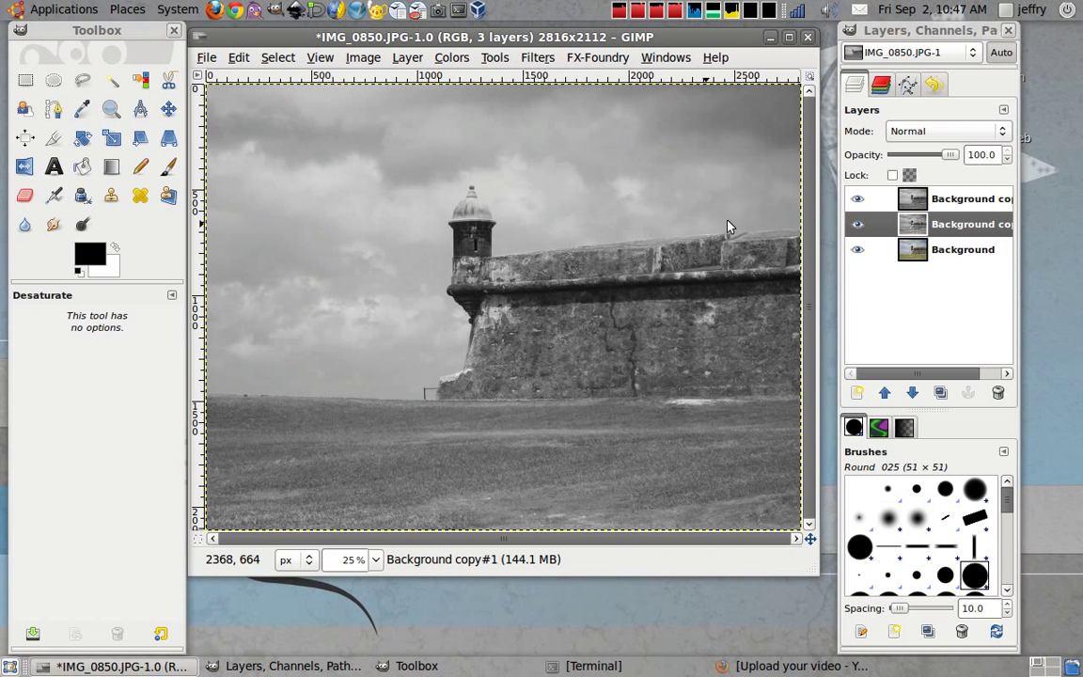
# Step: Compare both copy layers, then select Background copy#1 and hide the top Background copy
pyautogui.click(948, 203)
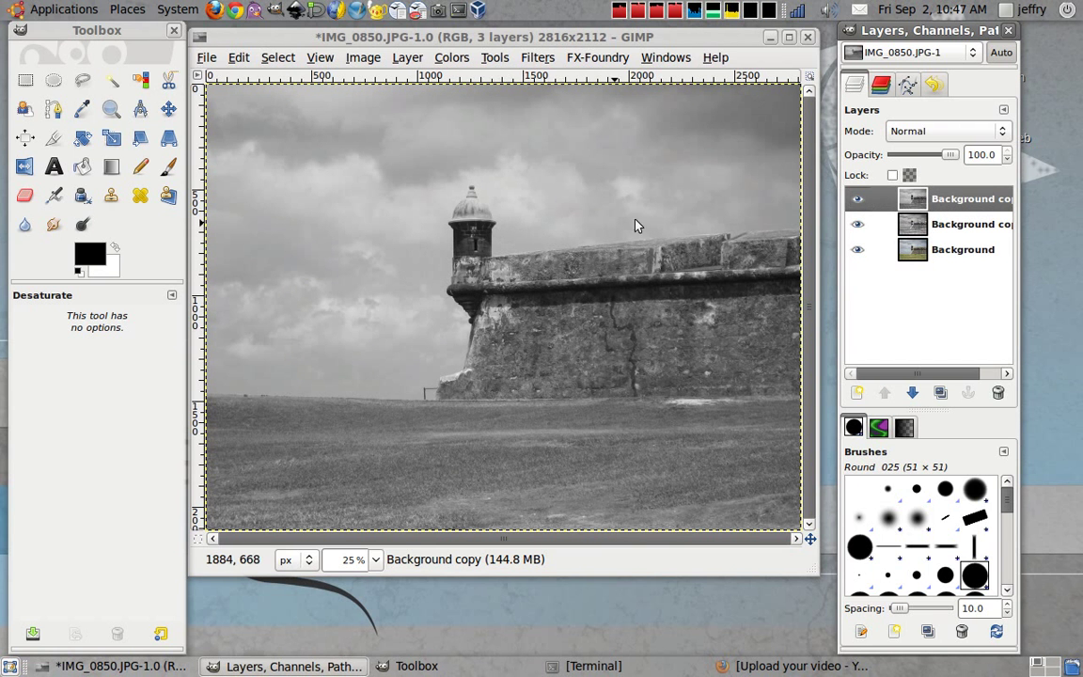
pyautogui.click(861, 200)
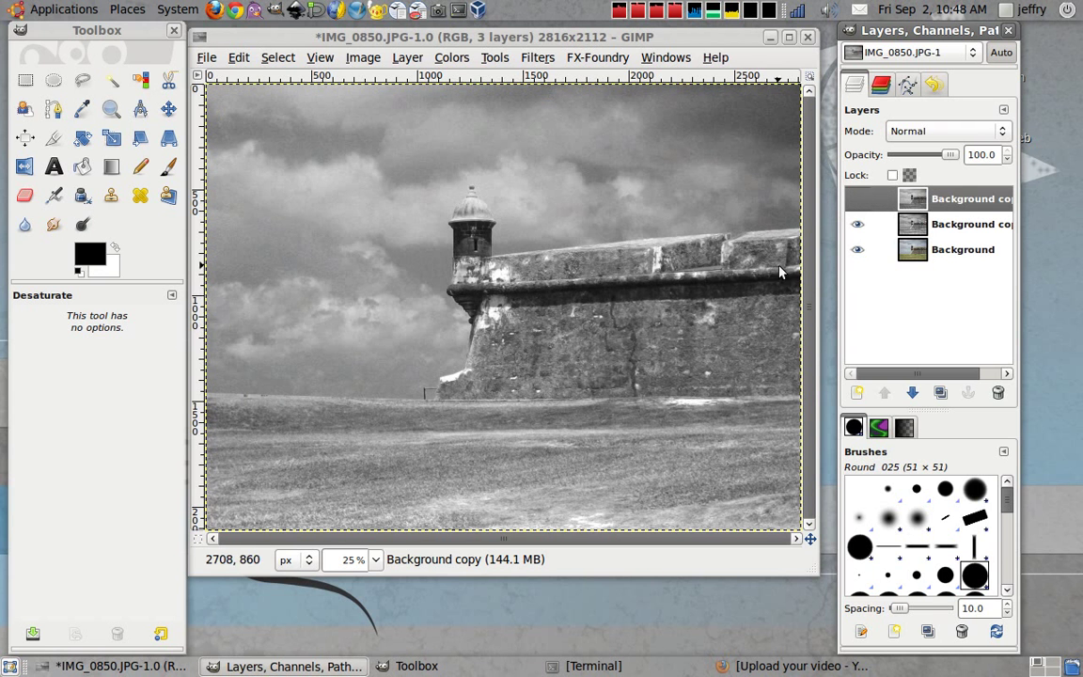
pyautogui.hotkey('ctrl', 'z')
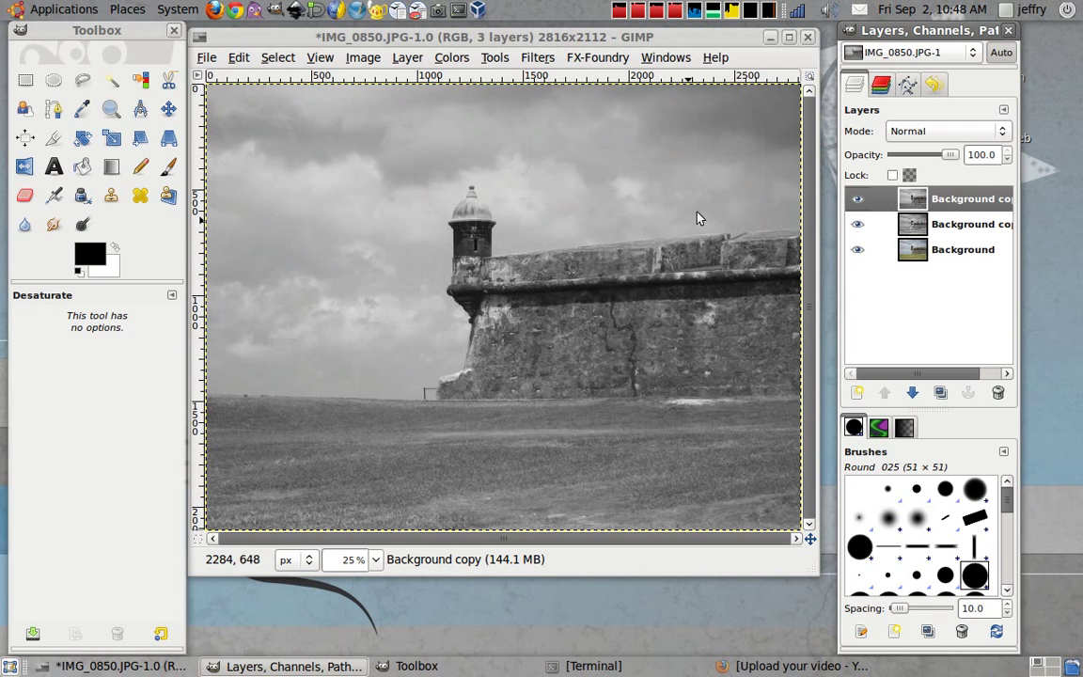
pyautogui.click(856, 199)
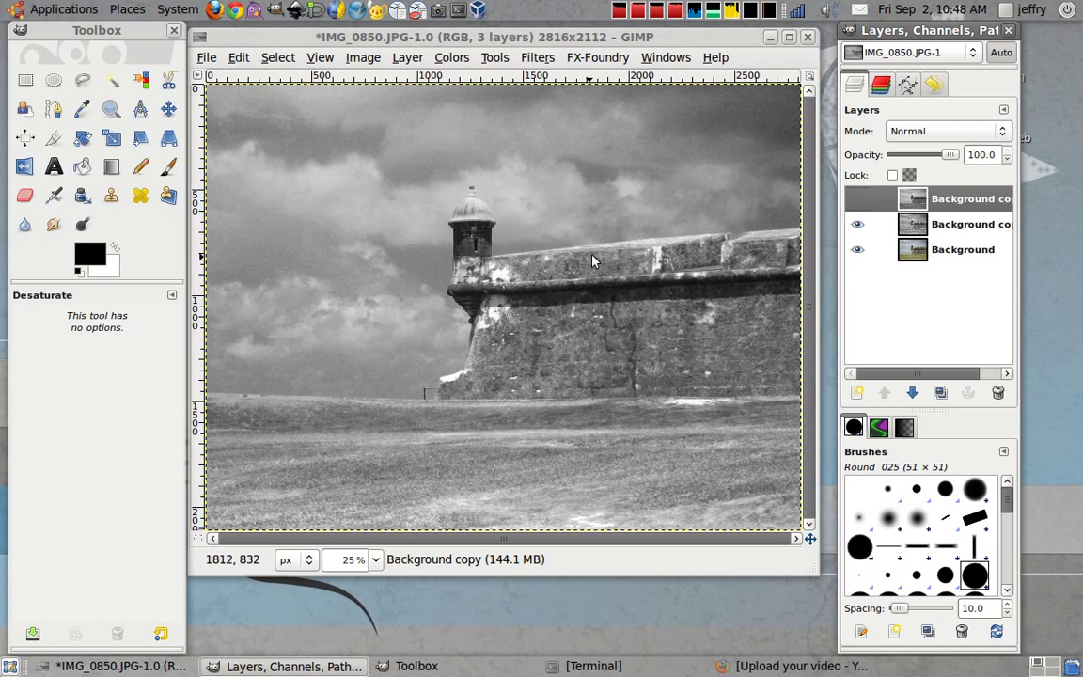
pyautogui.click(857, 198)
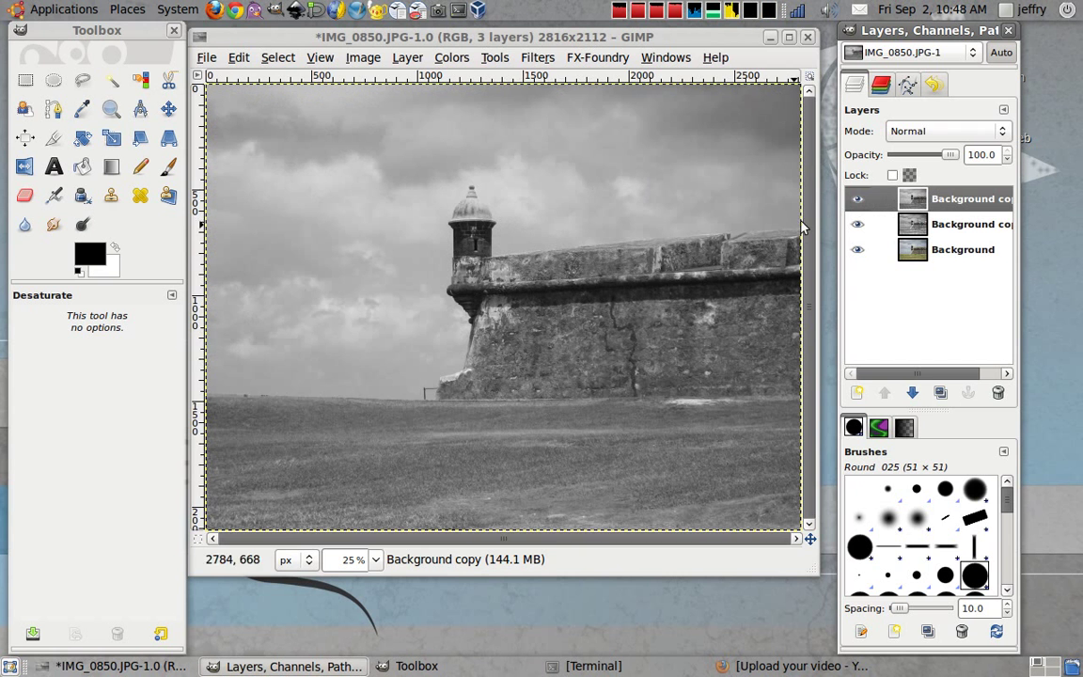
pyautogui.click(858, 224)
pyautogui.click(857, 224)
pyautogui.click(857, 198)
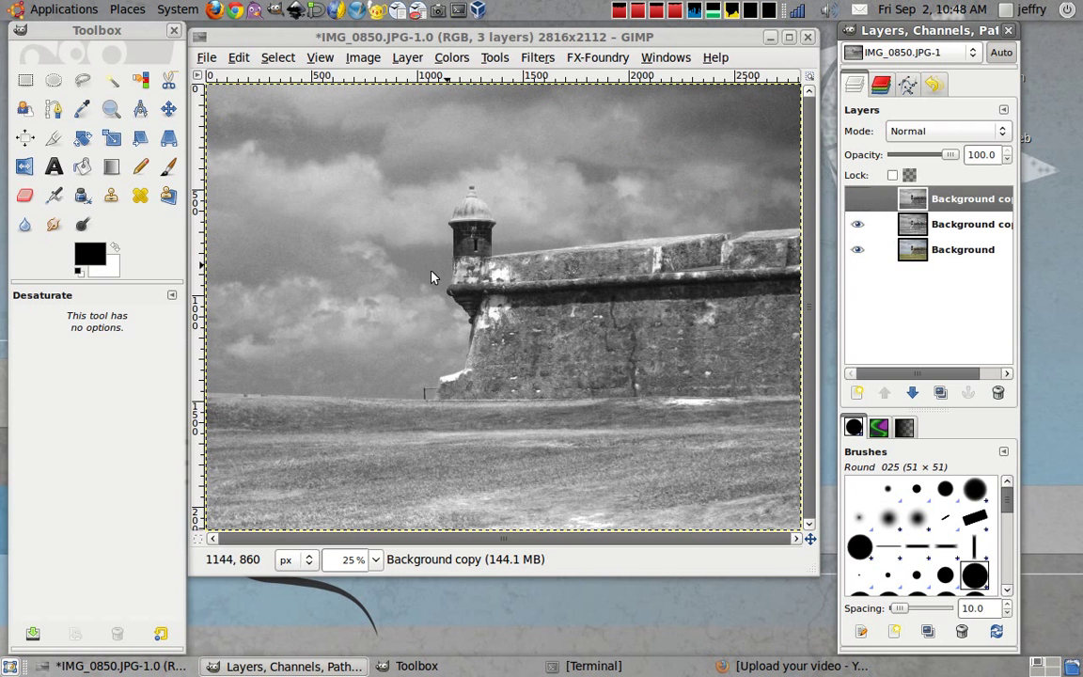
pyautogui.click(857, 205)
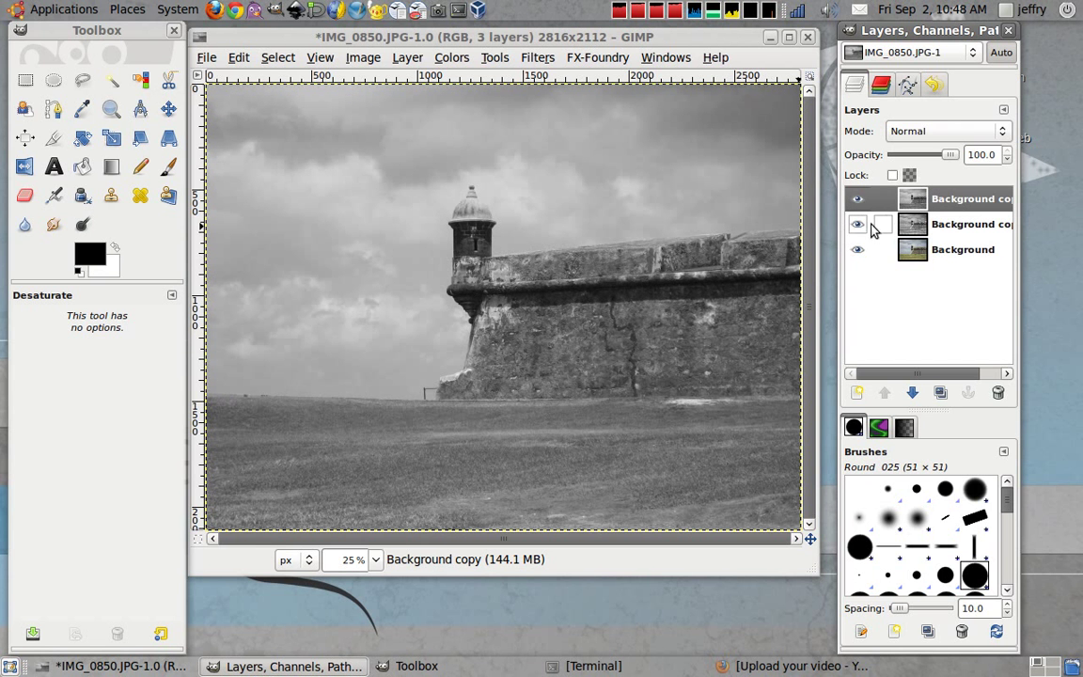
pyautogui.click(917, 230)
pyautogui.click(857, 201)
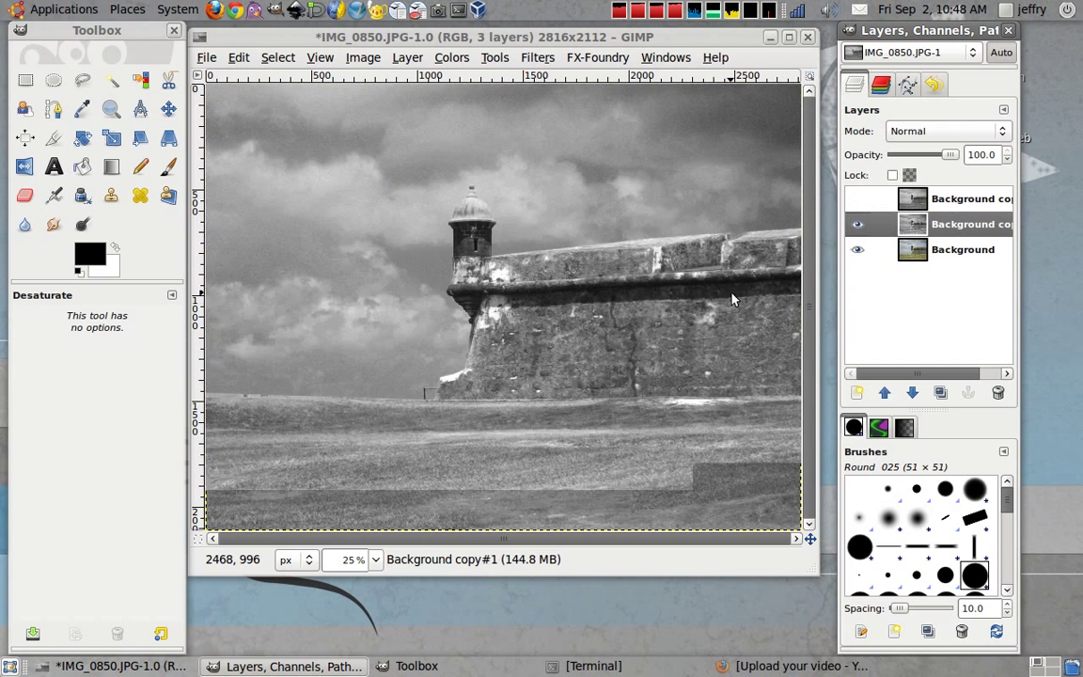
# Step: Apply an S-shaped Curves adjustment to Background copy#1, lifting highlights and darkening shadows
pyautogui.click(451, 57)
pyautogui.click(484, 193)
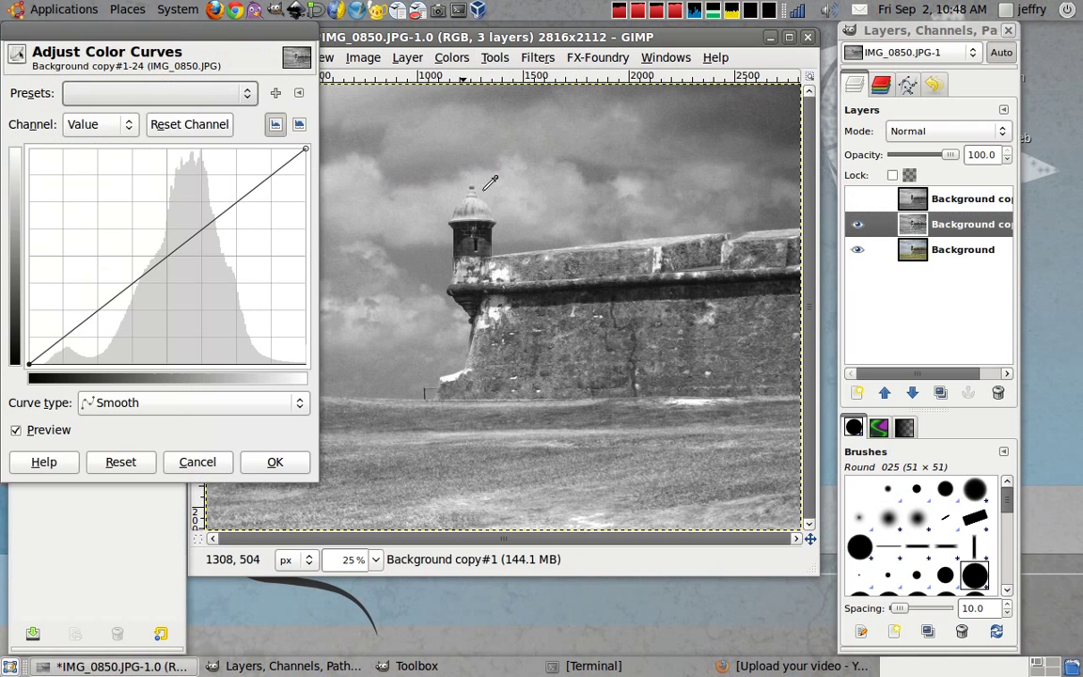
pyautogui.click(233, 186)
pyautogui.moveTo(232, 185); pyautogui.dragTo(219, 194)
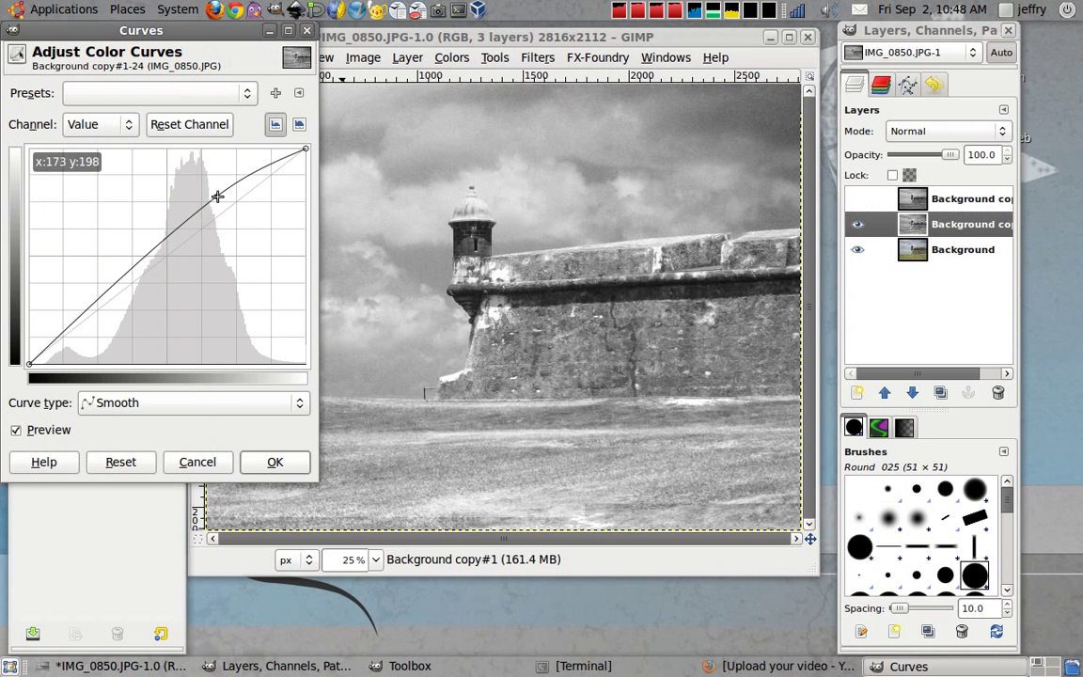
pyautogui.click(92, 319)
pyautogui.moveTo(92, 319); pyautogui.dragTo(92, 321)
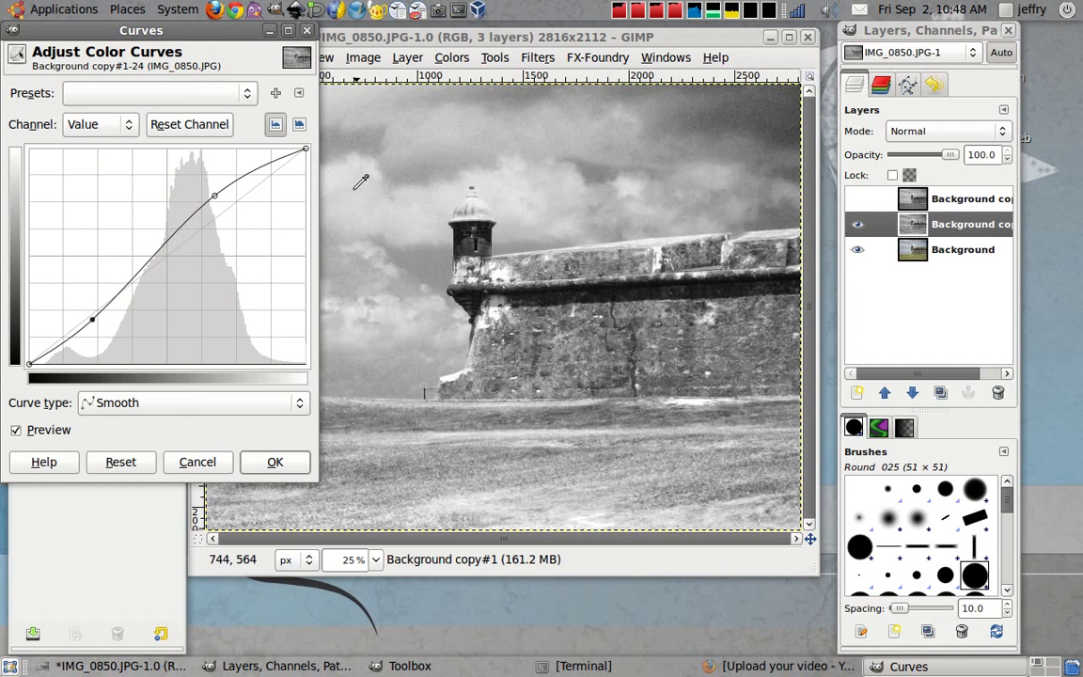
pyautogui.moveTo(187, 40); pyautogui.dragTo(260, 39)
pyautogui.click(349, 462)
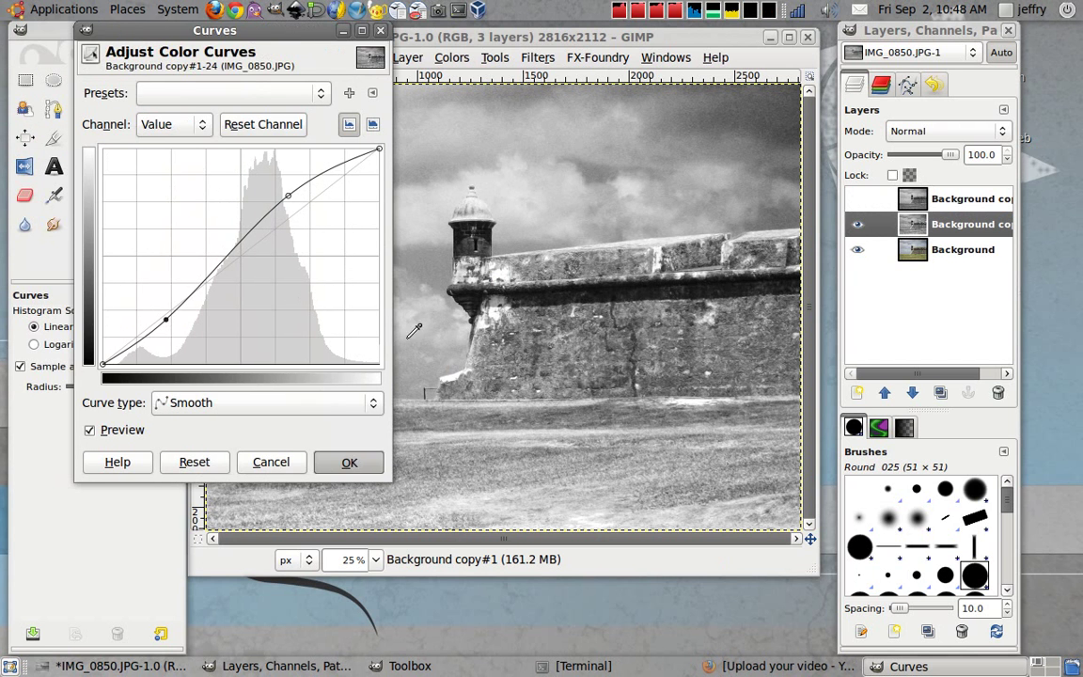
pyautogui.moveTo(538, 42); pyautogui.dragTo(525, 35)
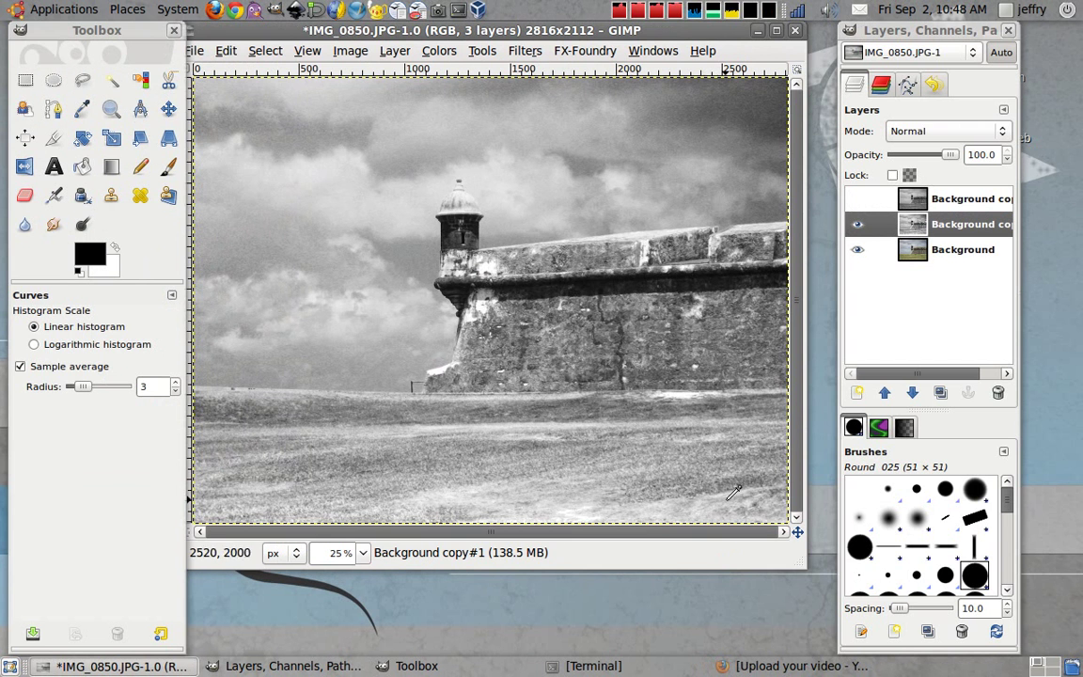
# Step: Nudge the image window right and restore the screen-capture Terminal on top
pyautogui.moveTo(625, 30); pyautogui.dragTo(639, 30)
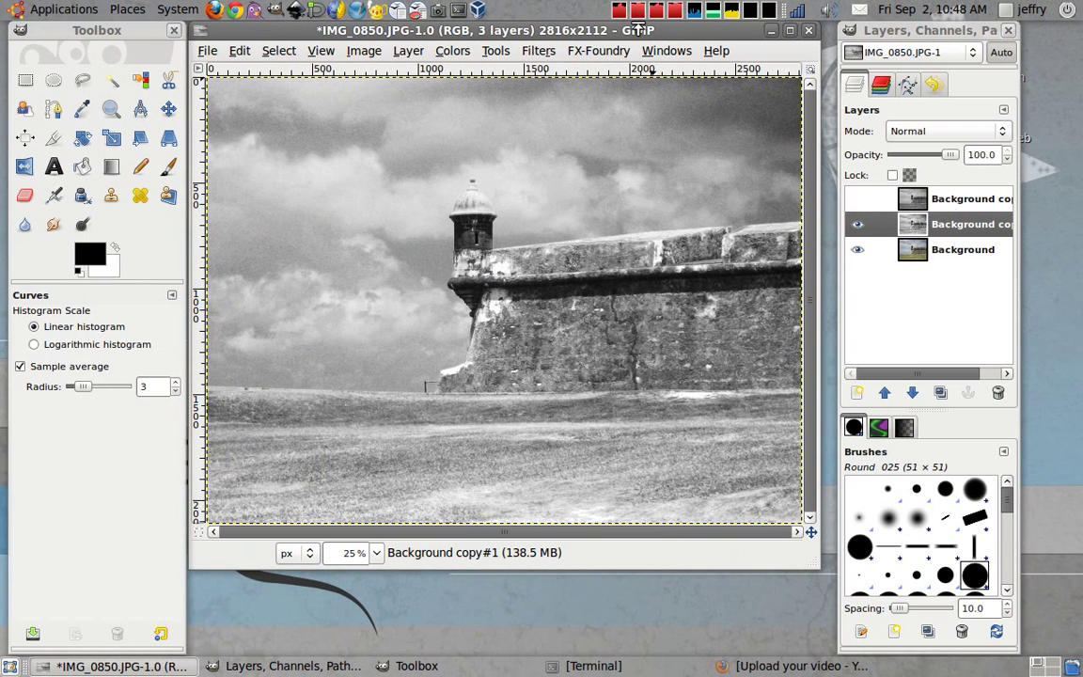
pyautogui.moveTo(620, 34); pyautogui.dragTo(629, 33)
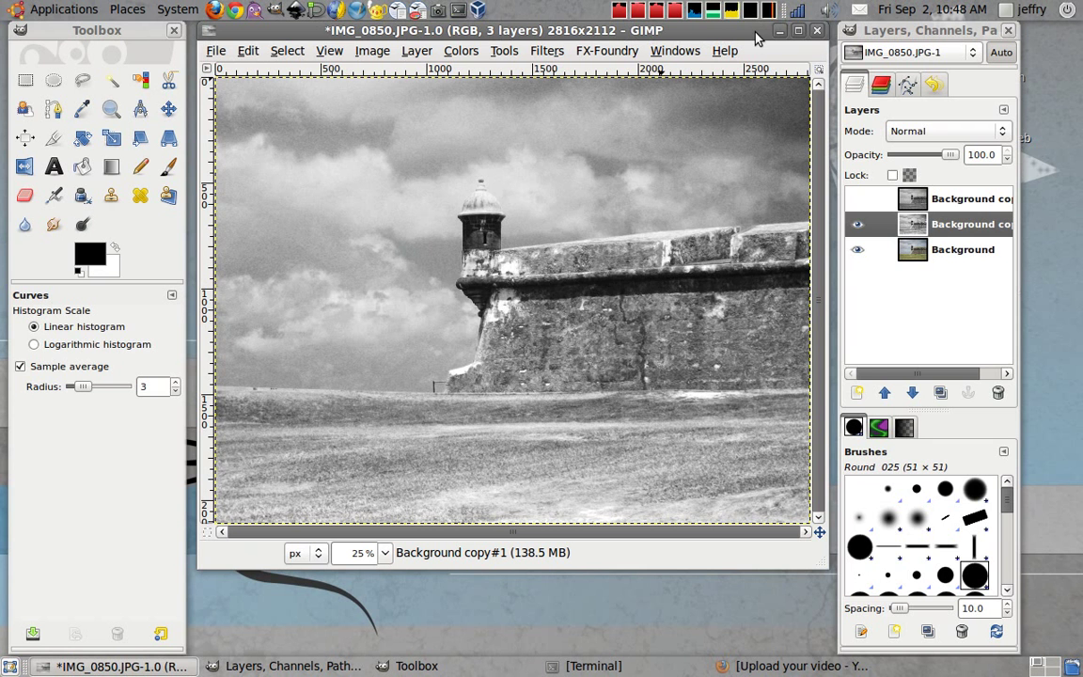
pyautogui.click(637, 670)
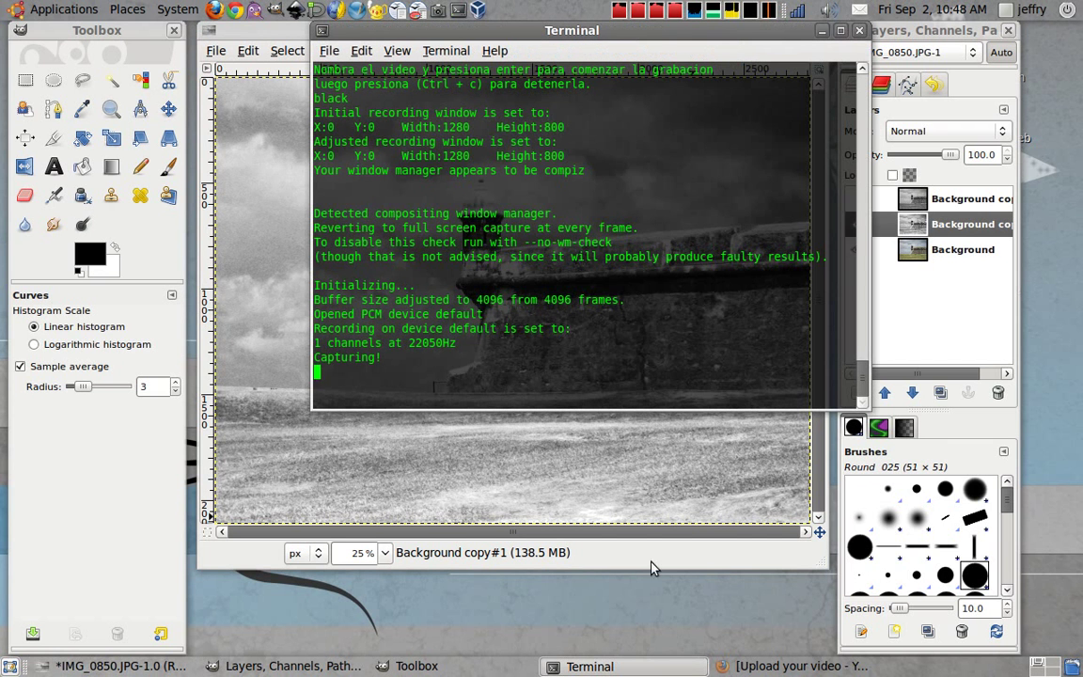